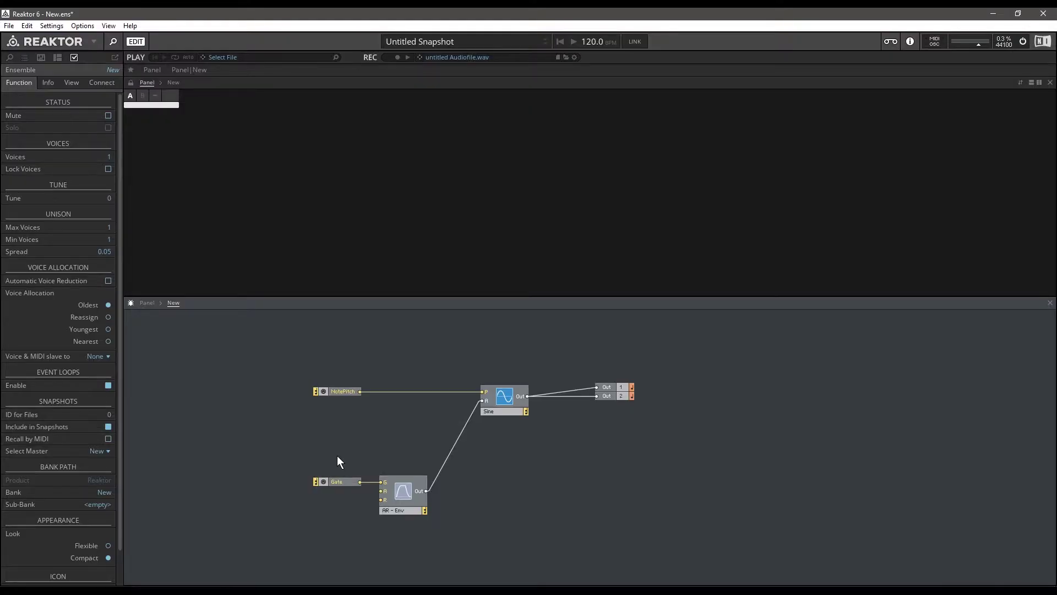
Add a Pitchbend MIDI In module and place it directly beneath the NotePitch module
{"action": "double_click", "coordinate": [337, 456]}
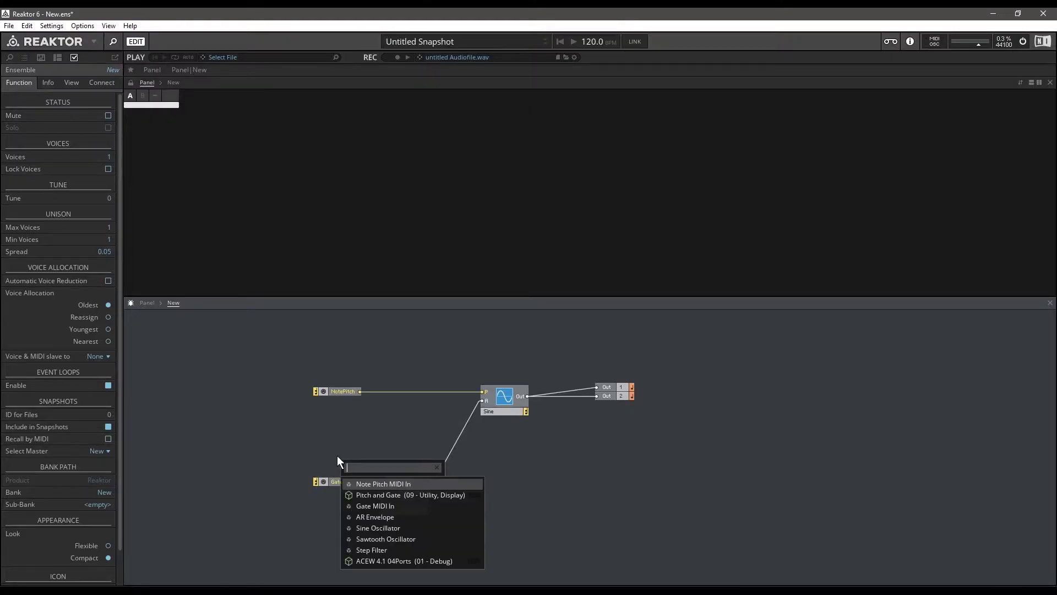
{"action": "type", "text": "pitch"}
{"action": "key", "text": "Down"}
{"action": "key", "text": "Down"}
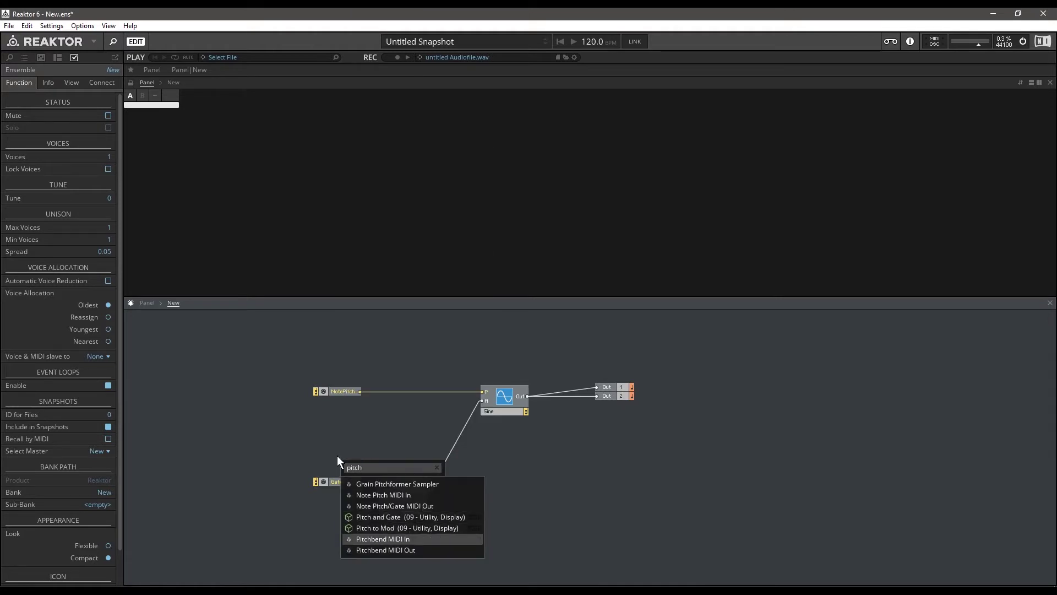
{"action": "key", "text": "Return"}
{"action": "left_click_drag", "start_coordinate": [342, 460], "coordinate": [340, 404]}
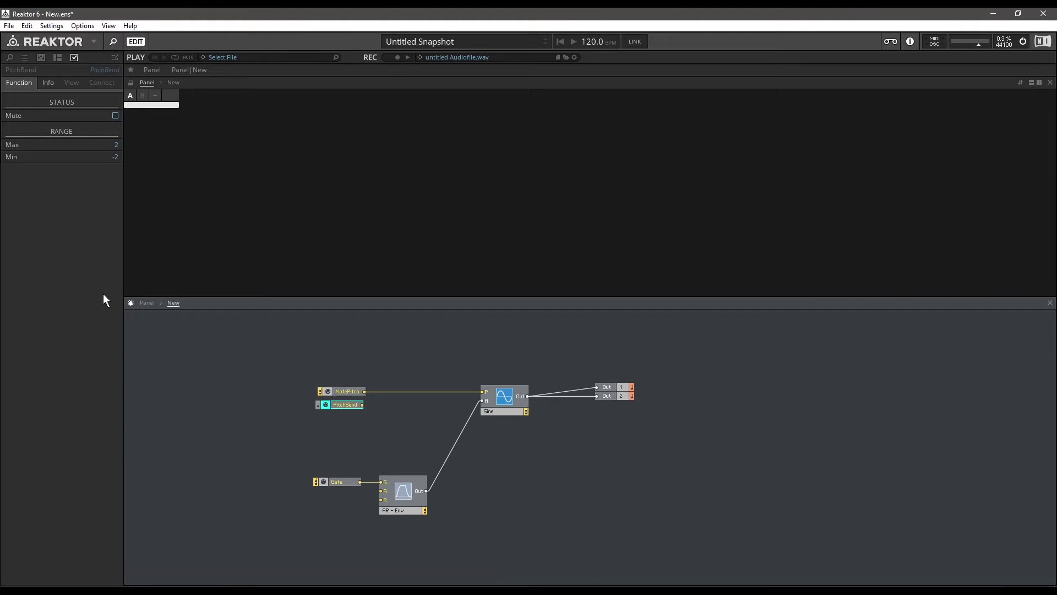
{"action": "left_click_drag", "start_coordinate": [344, 405], "coordinate": [347, 401]}
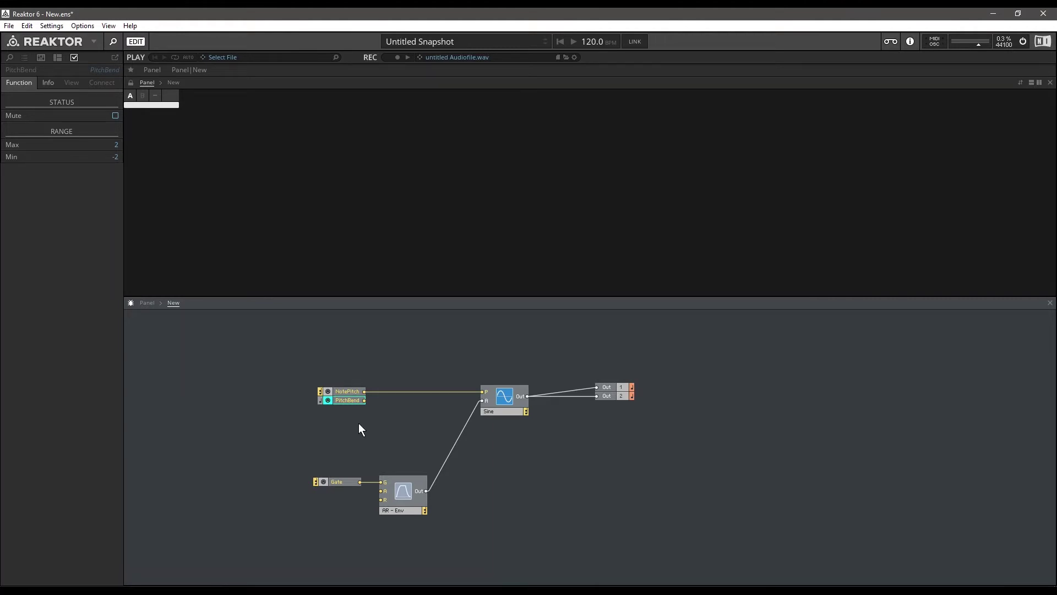
Add a + module that sums NotePitch and PitchBend, and wire its output to the Sine oscillator's P input
{"action": "left_click", "coordinate": [367, 426]}
{"action": "key", "text": "Return"}
{"action": "type", "text": "+"}
{"action": "key", "text": "Return"}
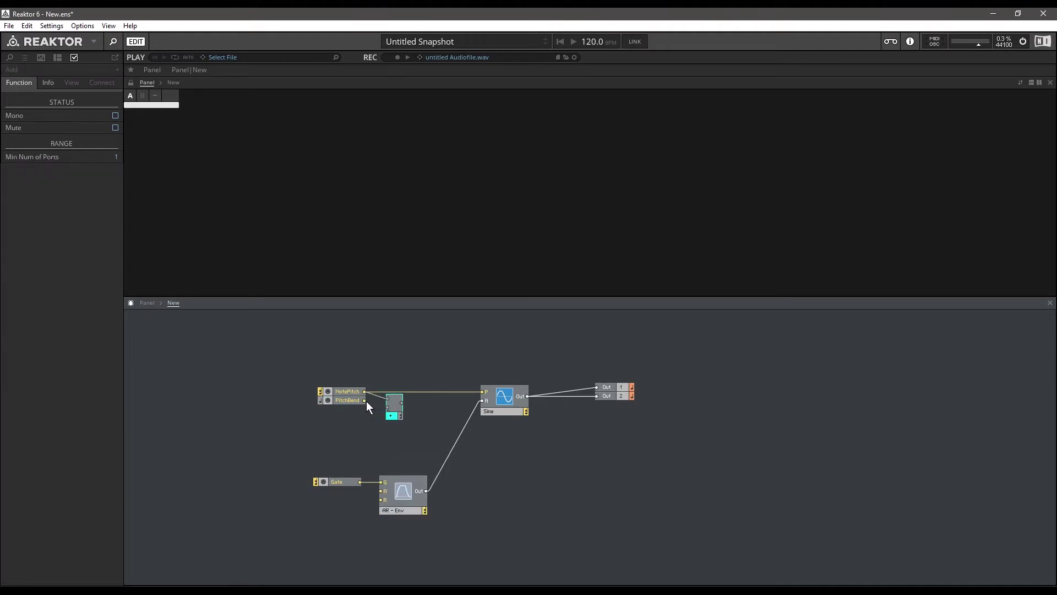
{"action": "left_click_drag", "start_coordinate": [483, 392], "coordinate": [483, 392]}
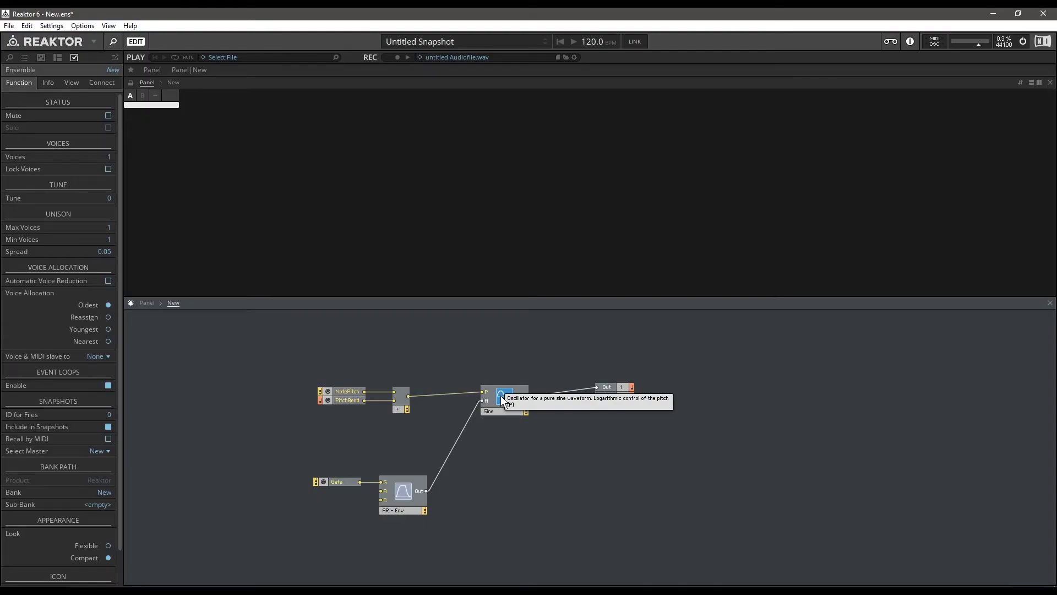
Try a different range on the PitchBend module
{"action": "left_click", "coordinate": [346, 400]}
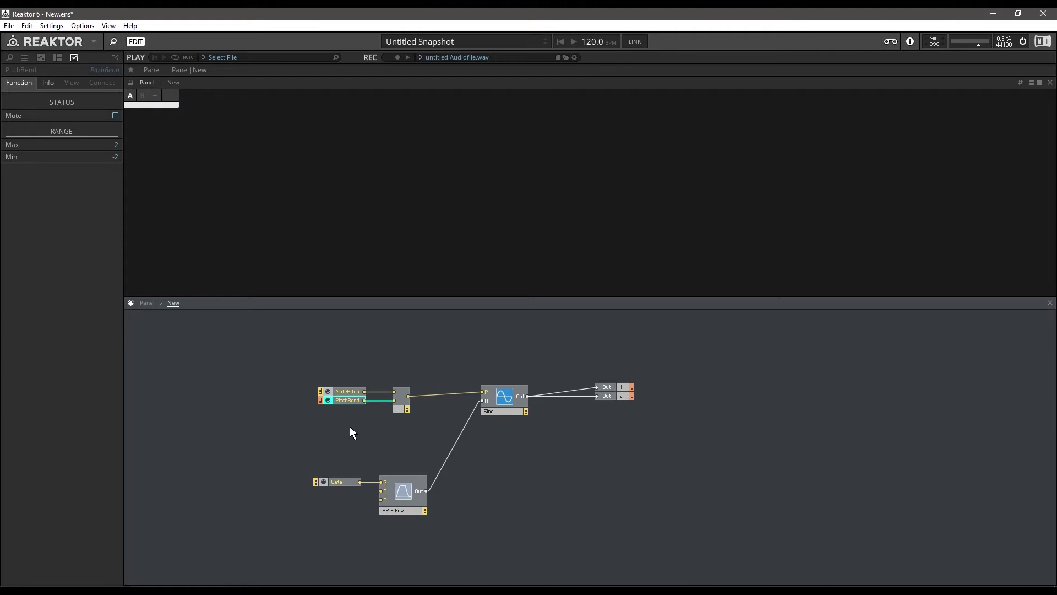
{"action": "double_click", "coordinate": [115, 143]}
{"action": "type", "text": "1"}
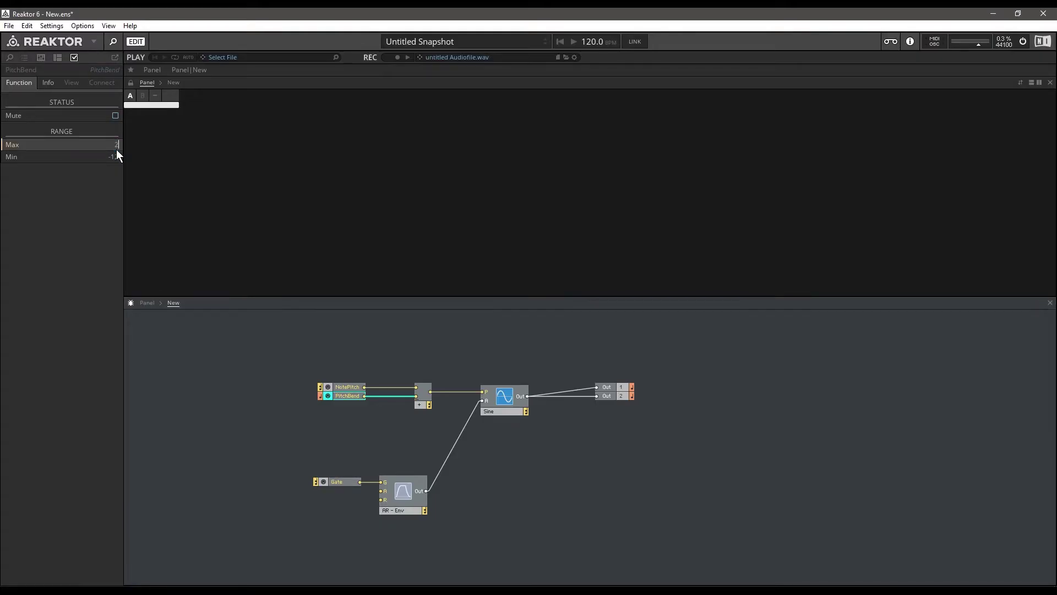
Insert an Event Smoother between PitchBend and the + module, with a transition time of 16 ms
{"action": "left_click", "coordinate": [209, 381]}
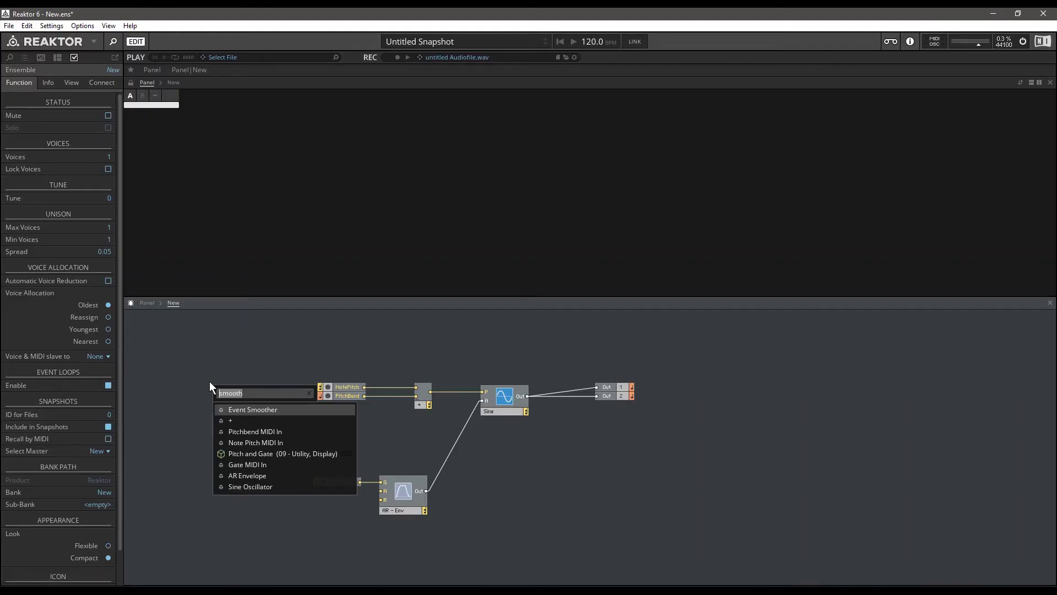
{"action": "left_click", "coordinate": [271, 409]}
{"action": "left_click", "coordinate": [383, 413]}
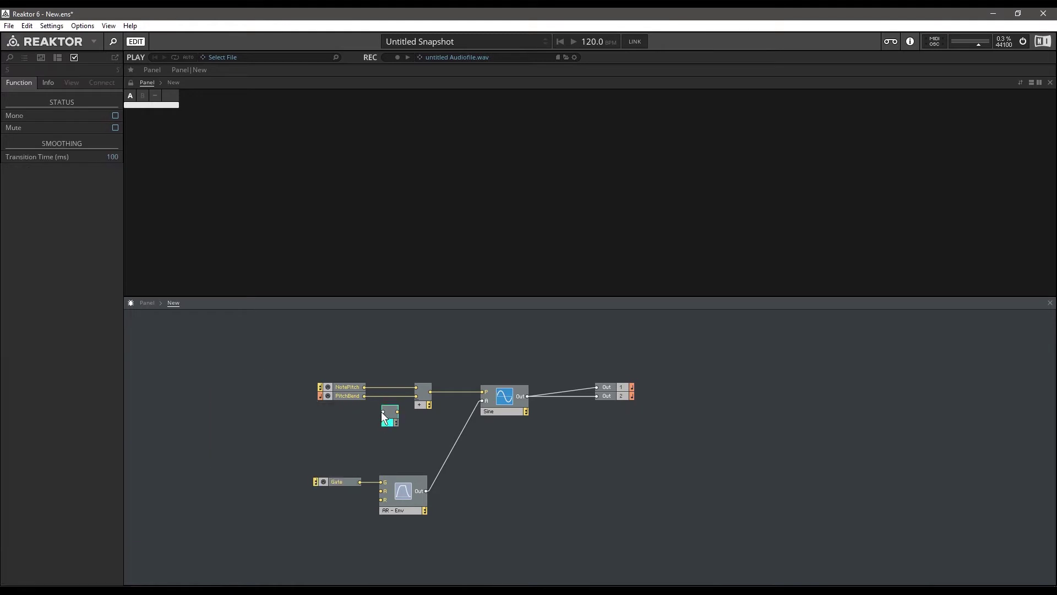
{"action": "left_click_drag", "start_coordinate": [365, 399], "coordinate": [383, 416]}
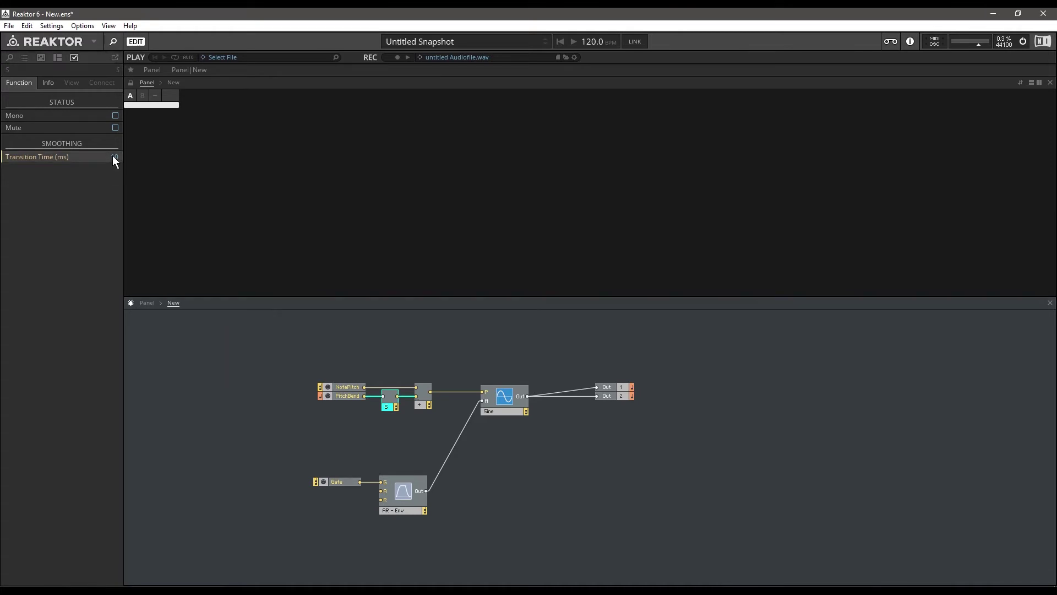
{"action": "left_click", "coordinate": [207, 323]}
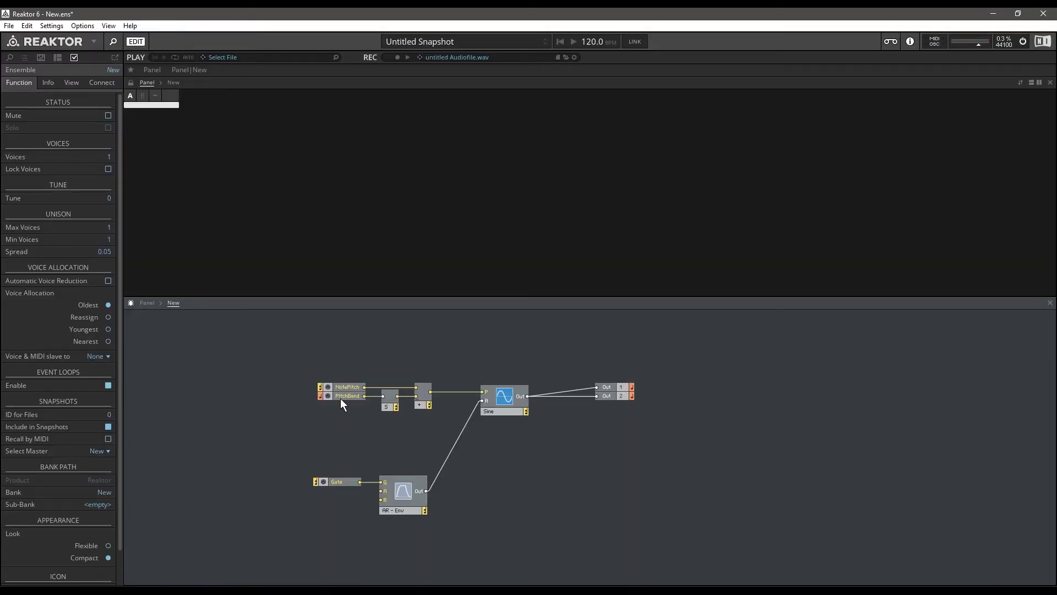
Shift the pitch modules away from the oscillator and set the PitchBend module's maximum range to 1
{"action": "left_click", "coordinate": [342, 395]}
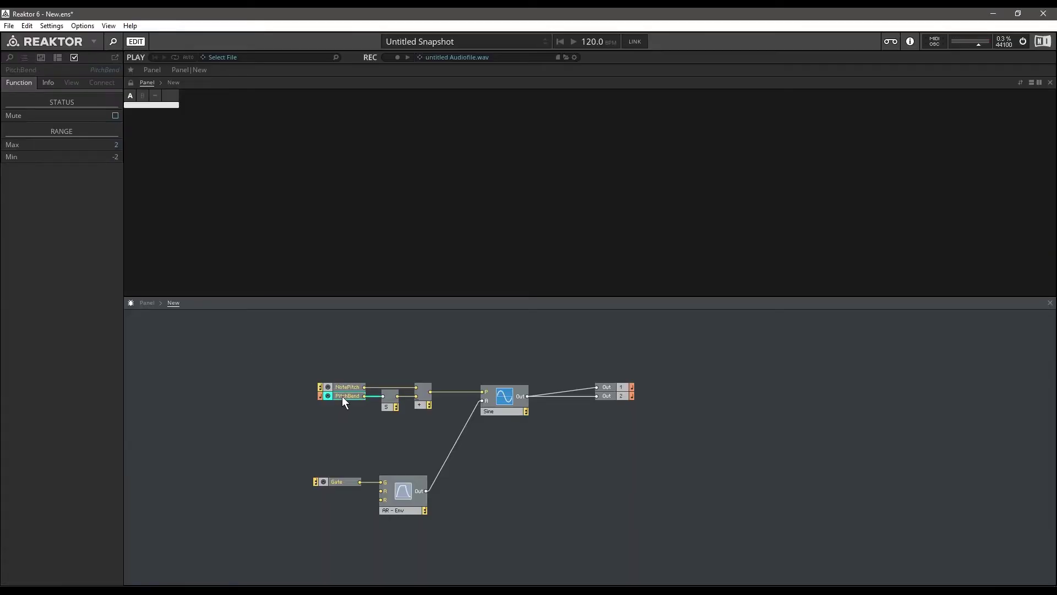
{"action": "left_click", "coordinate": [395, 408]}
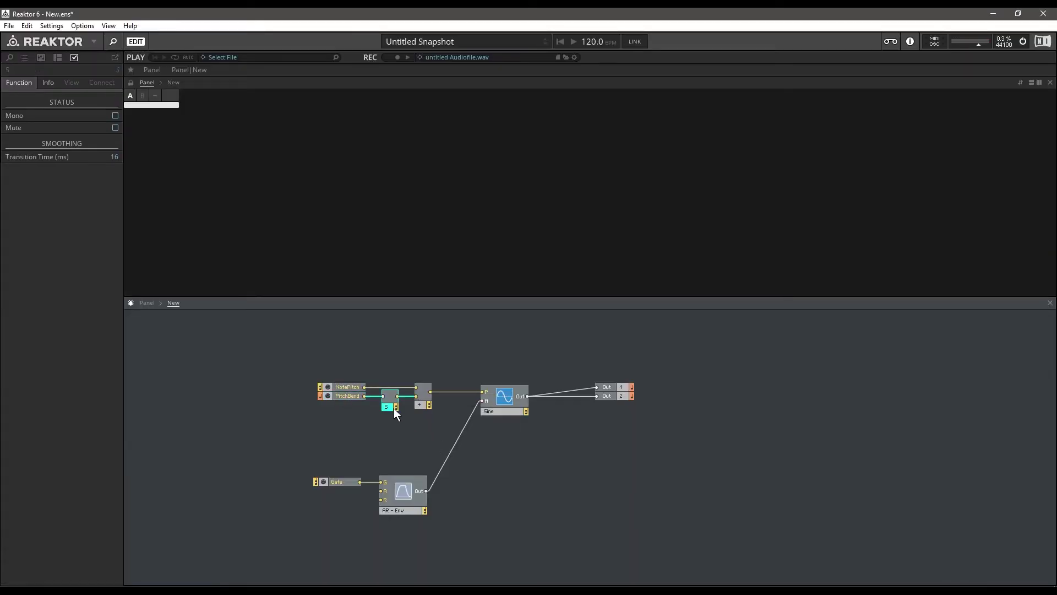
{"action": "left_click_drag", "start_coordinate": [290, 342], "coordinate": [435, 409]}
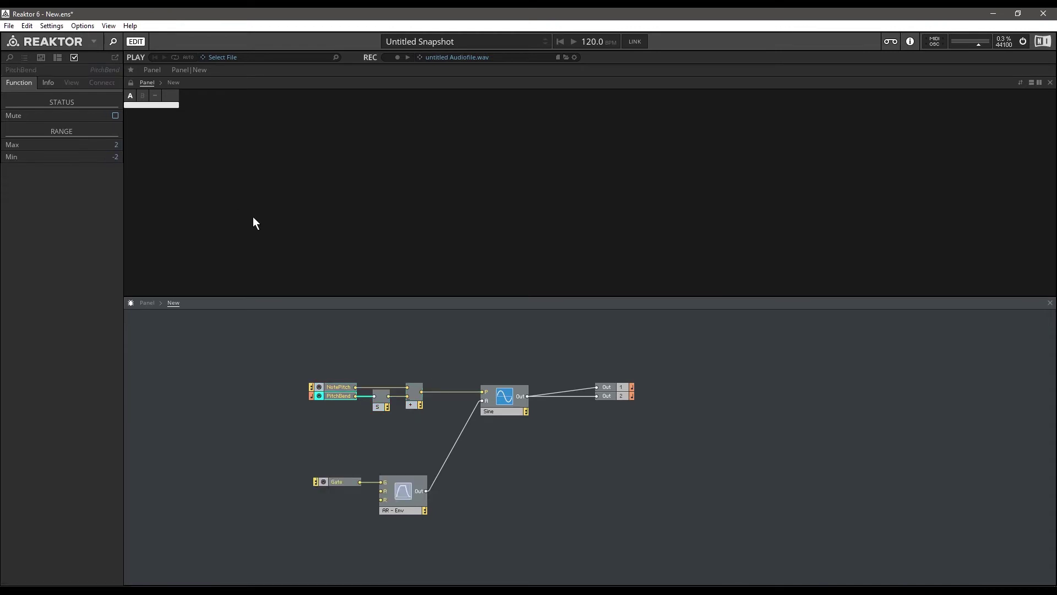
{"action": "double_click", "coordinate": [108, 144]}
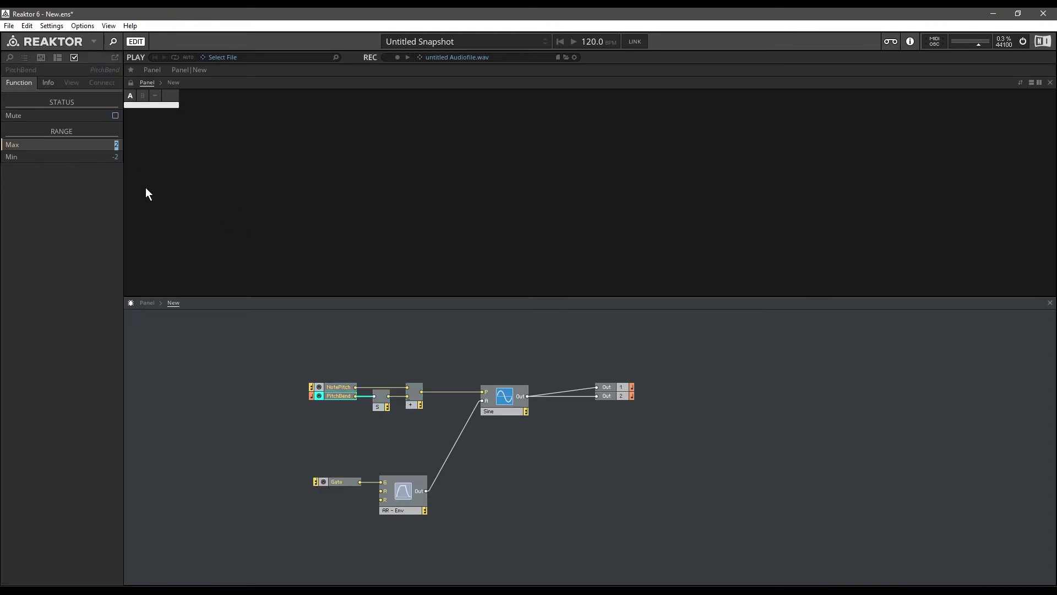
{"action": "type", "text": "1"}
{"action": "key", "text": "Tab"}
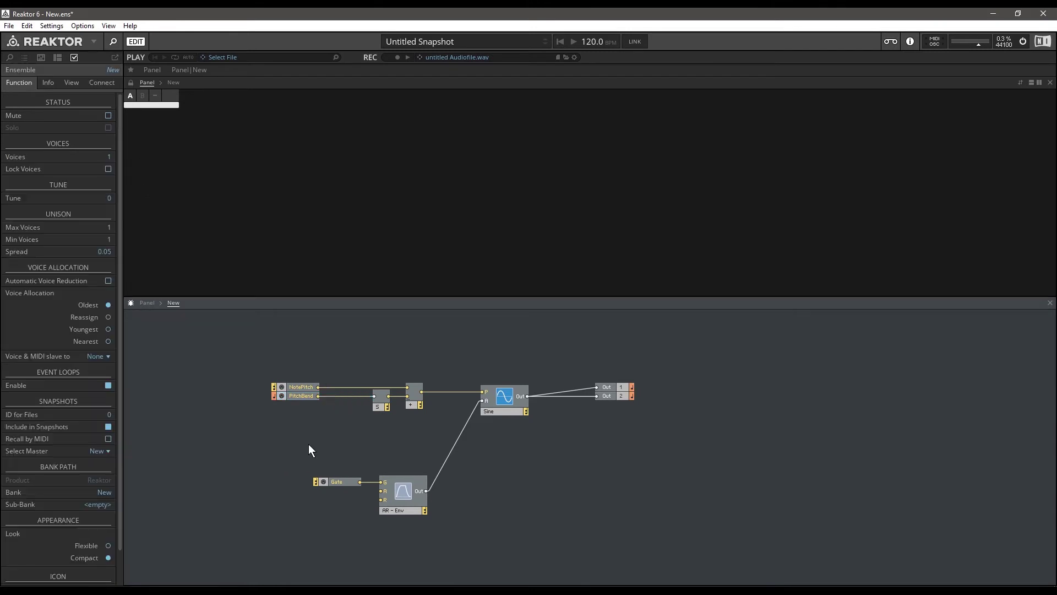
Insert a multiplier between the smoother and the + module, and feed its second input from a knob named Bend Range
{"action": "key", "text": "Return"}
{"action": "type", "text": "*"}
{"action": "key", "text": "Return"}
{"action": "left_click_drag", "start_coordinate": [380, 402], "coordinate": [349, 402]}
{"action": "left_click_drag", "start_coordinate": [320, 462], "coordinate": [407, 397]}
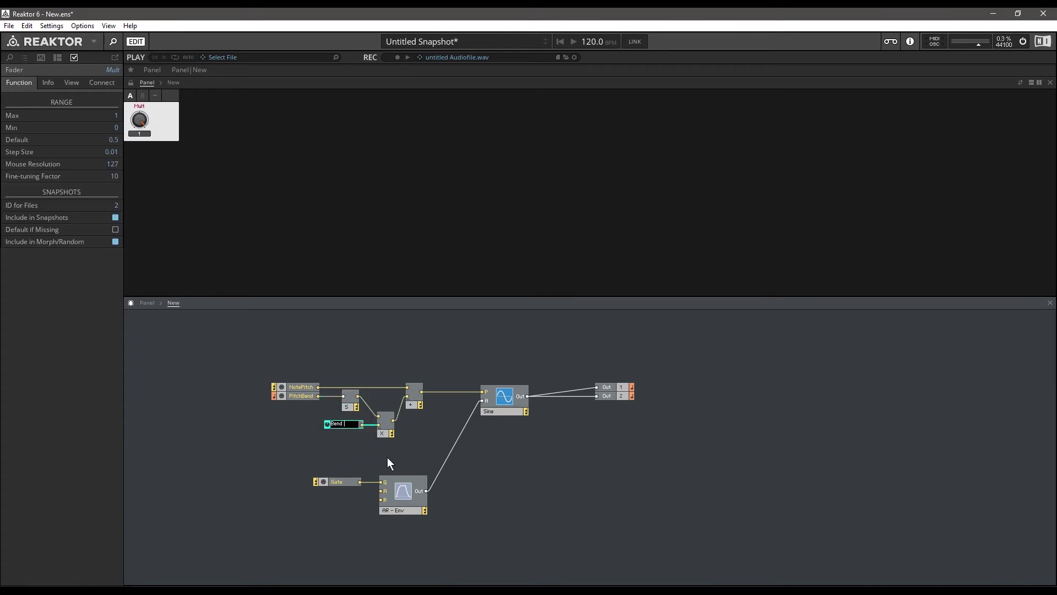
Set the Bend Range knob's maximum to 12 and its minimum, default and step size each to 1
{"action": "double_click", "coordinate": [114, 116]}
{"action": "type", "text": "12"}
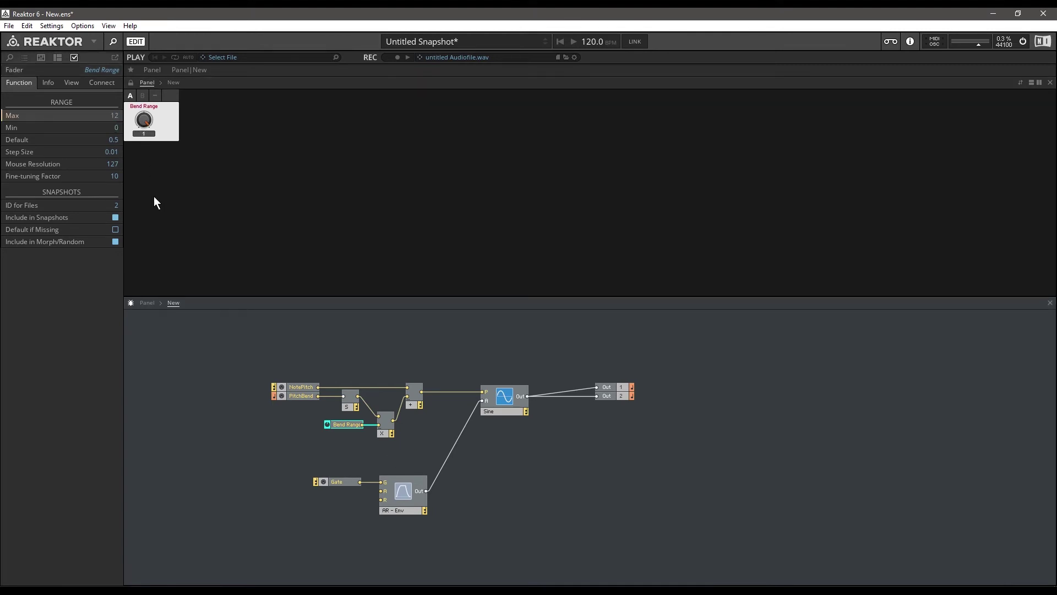
{"action": "double_click", "coordinate": [117, 127]}
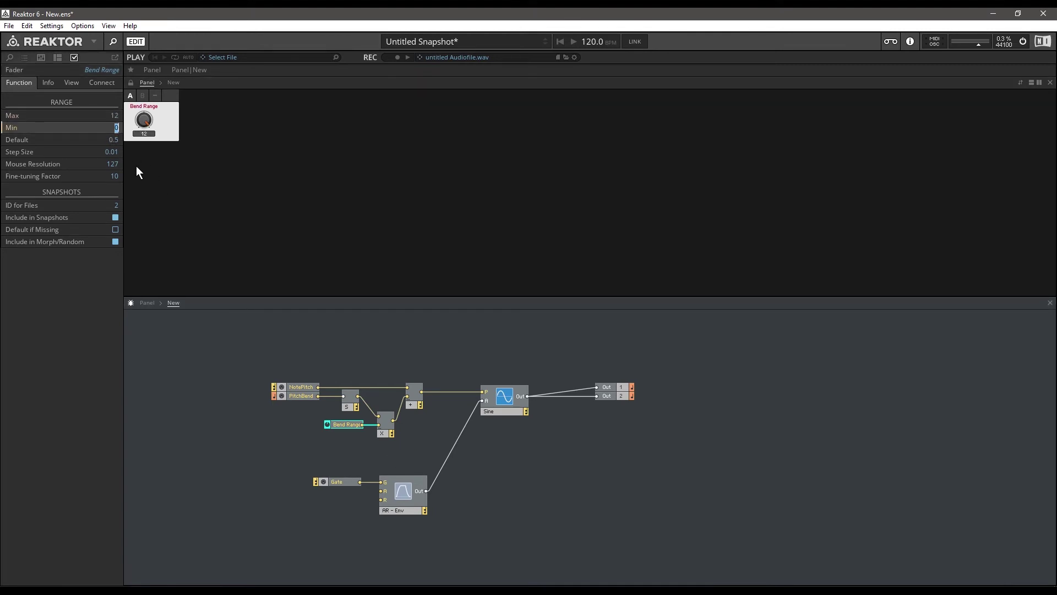
{"action": "type", "text": "1"}
{"action": "key", "text": "Tab"}
{"action": "type", "text": "1"}
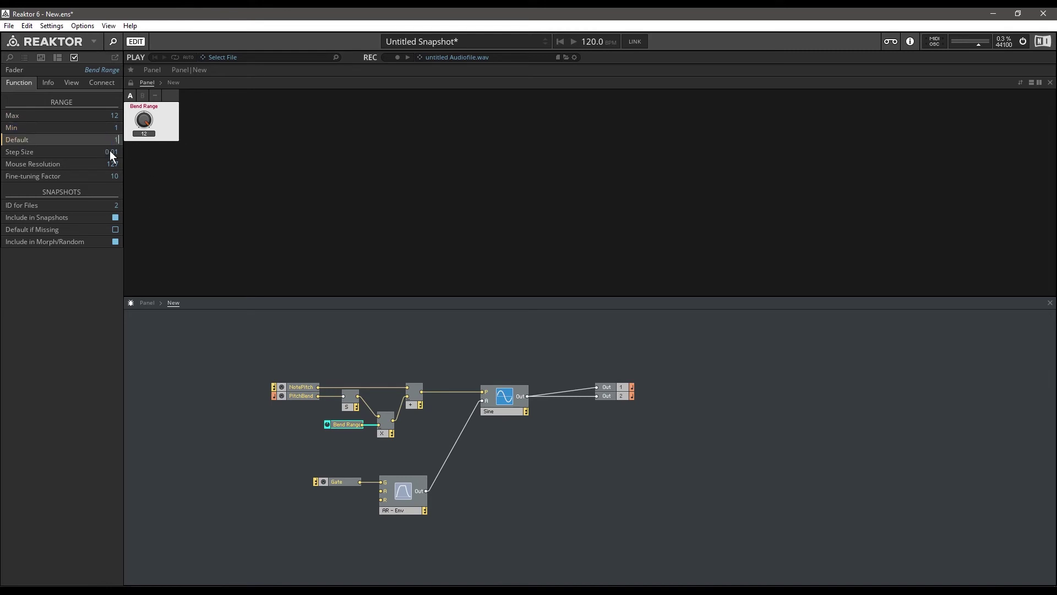
{"action": "key", "text": "Tab"}
{"action": "type", "text": "1"}
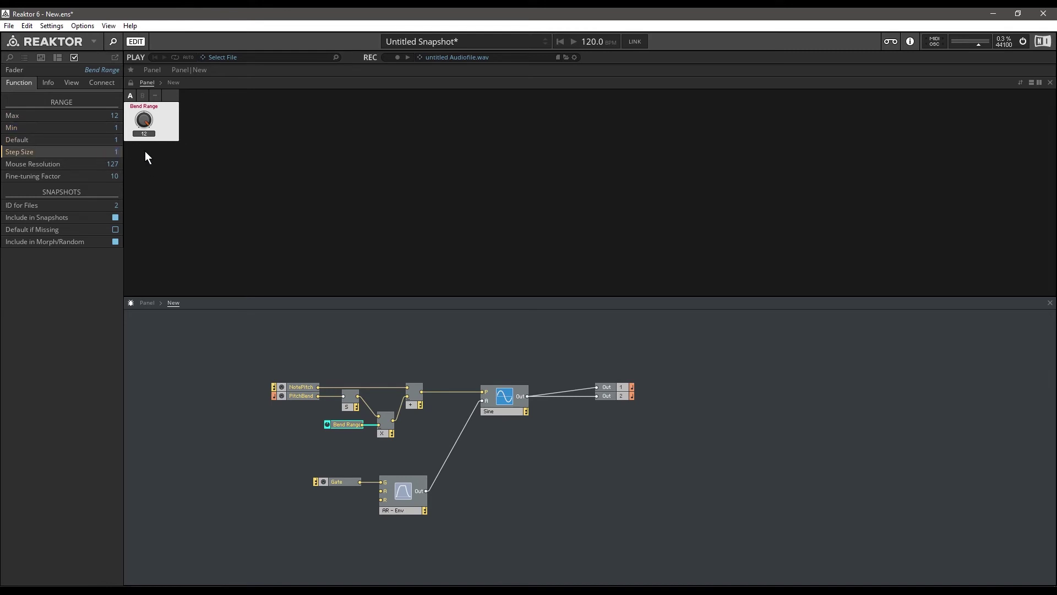
Set the Bend Range knob's mouse resolution to 300 and try turning the knob
{"action": "key", "text": "Tab"}
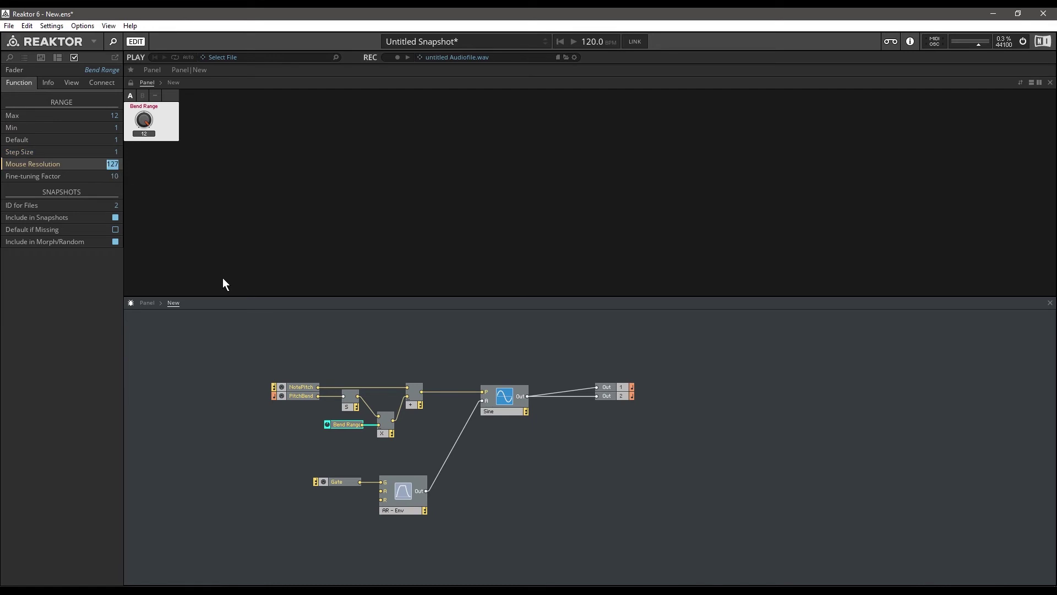
{"action": "type", "text": "300"}
{"action": "left_click_drag", "start_coordinate": [148, 123], "coordinate": [148, 134]}
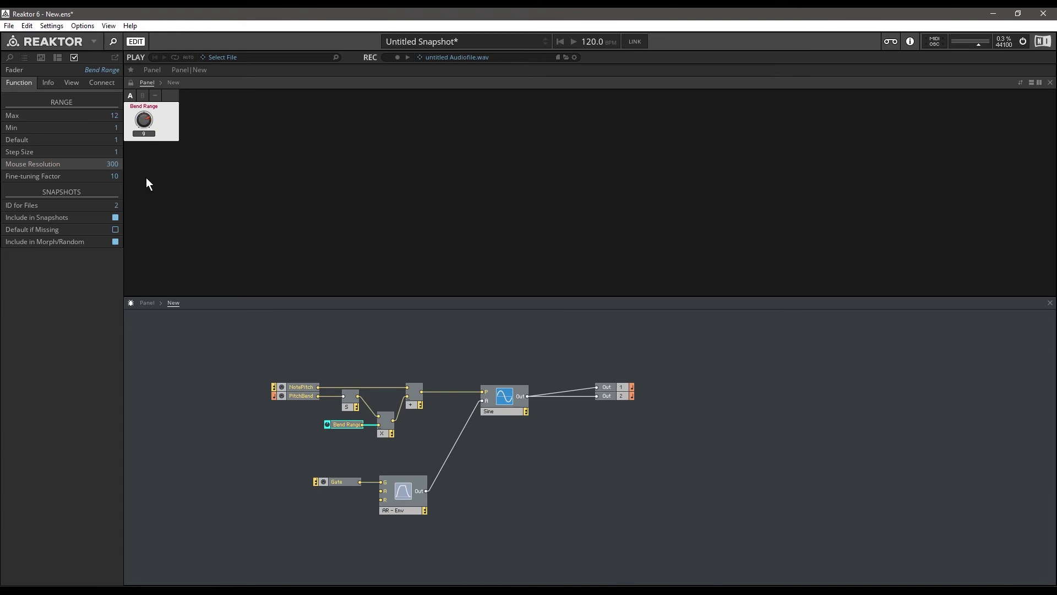
{"action": "left_click_drag", "start_coordinate": [144, 120], "coordinate": [150, 68]}
Set the Bend Range knob's mouse resolution to 200 and its default value to 2
{"action": "left_click", "coordinate": [112, 164]}
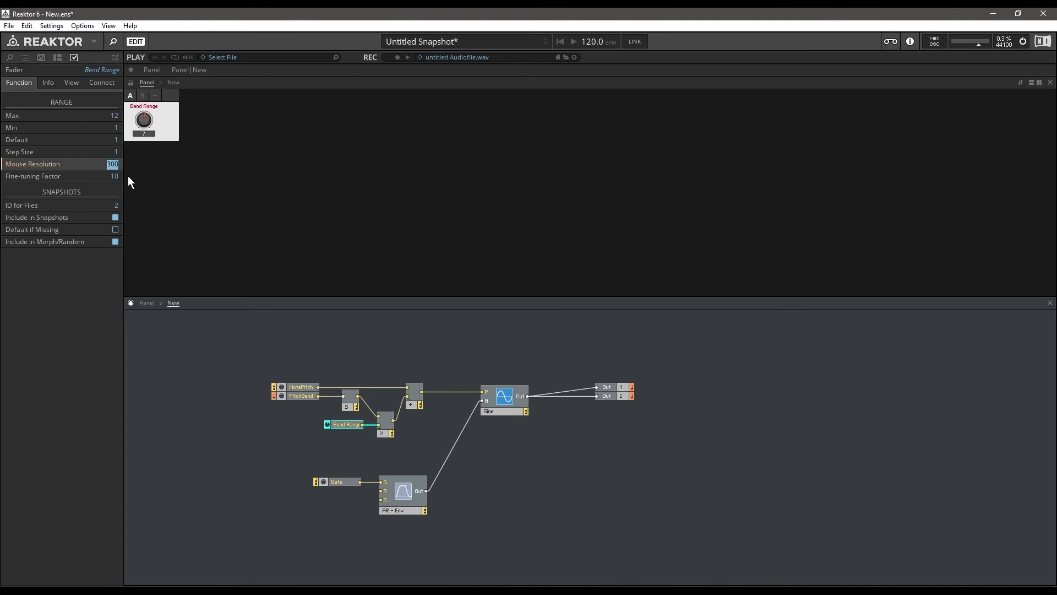
{"action": "type", "text": "200"}
{"action": "key", "text": "Return"}
{"action": "left_click_drag", "start_coordinate": [145, 120], "coordinate": [155, 68]}
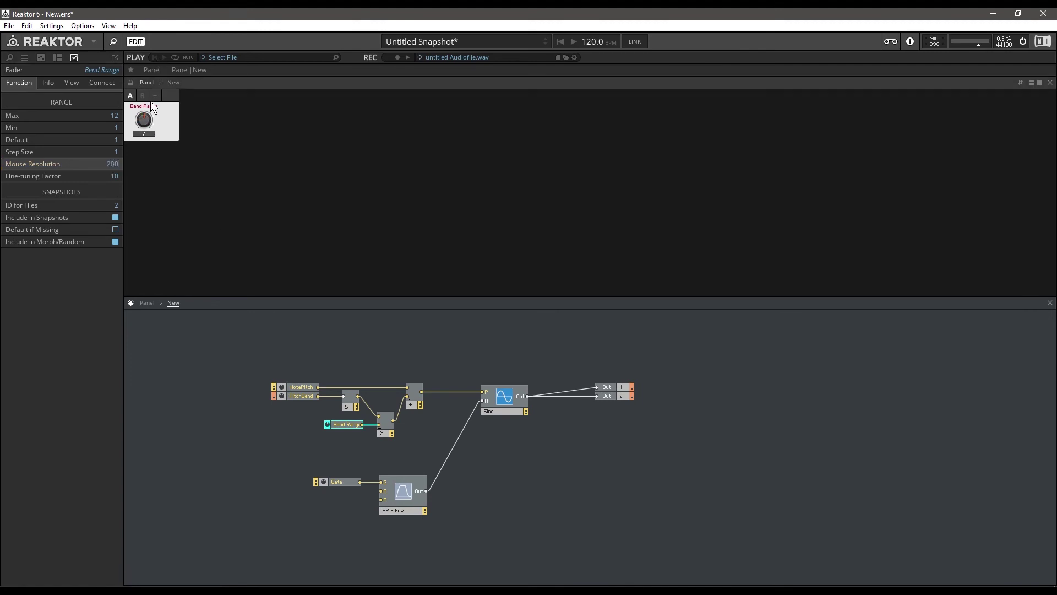
{"action": "left_click_drag", "start_coordinate": [133, 114], "coordinate": [150, 140]}
{"action": "double_click", "coordinate": [116, 140]}
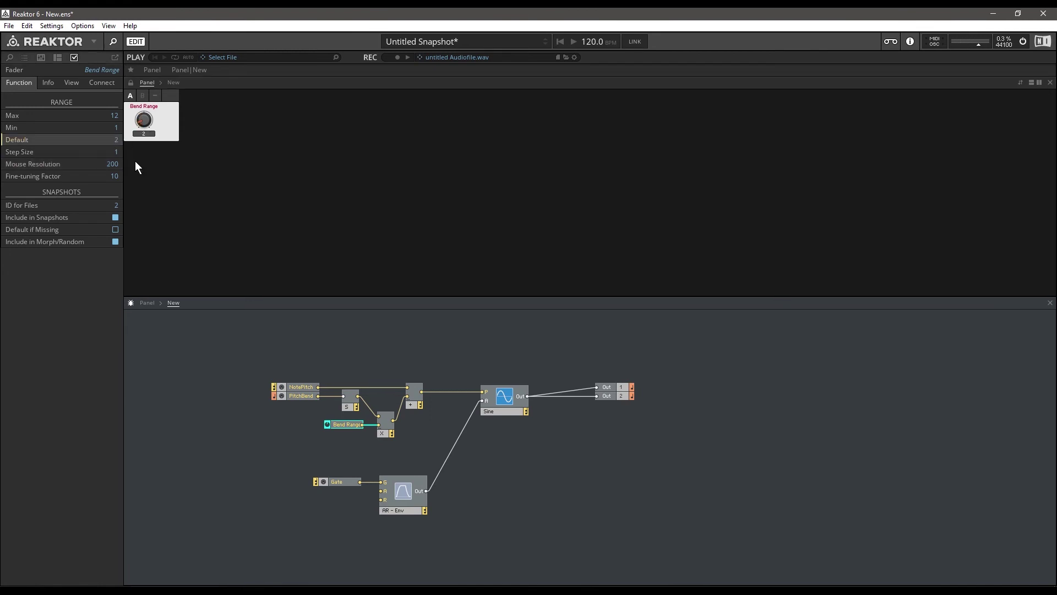
{"action": "left_click_drag", "start_coordinate": [156, 111], "coordinate": [193, 151]}
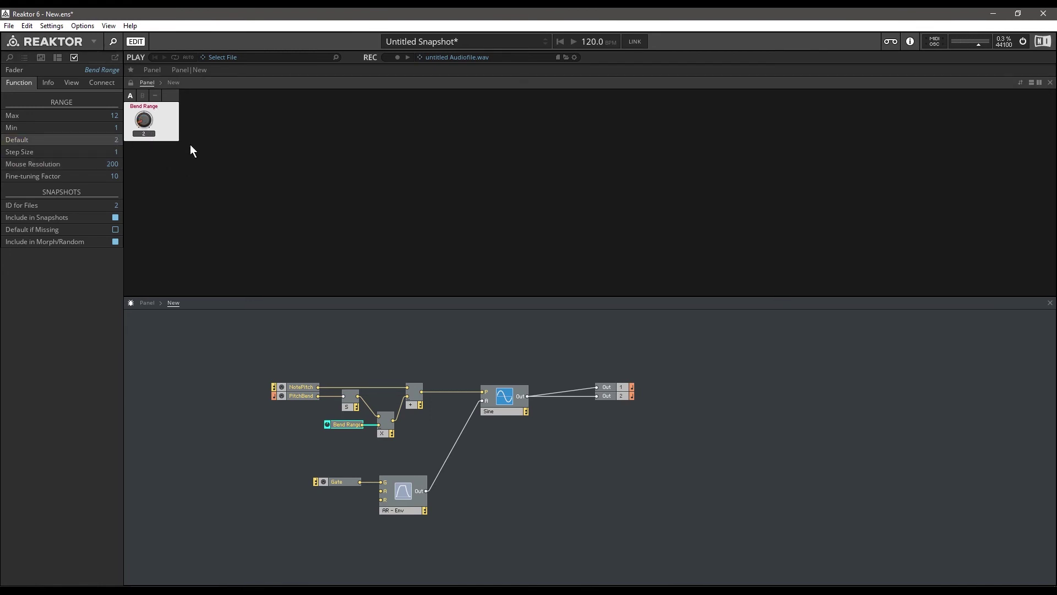